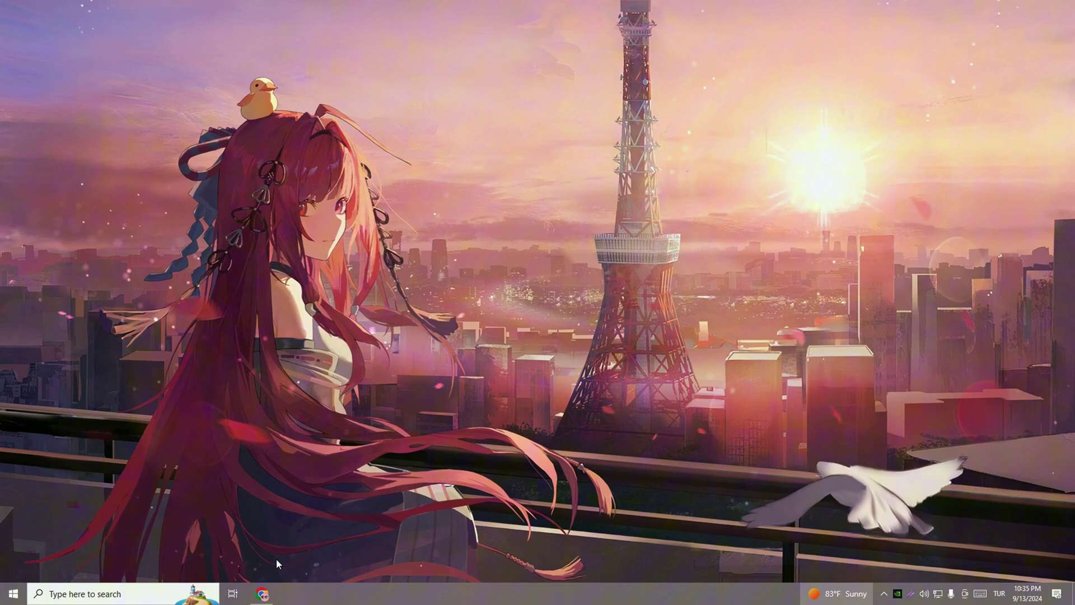
Step: Open Shaderblox_2.0.0.rar from Chrome's downloads in WinRAR and launch Shaderblox.exe from it
left_click(263, 595)
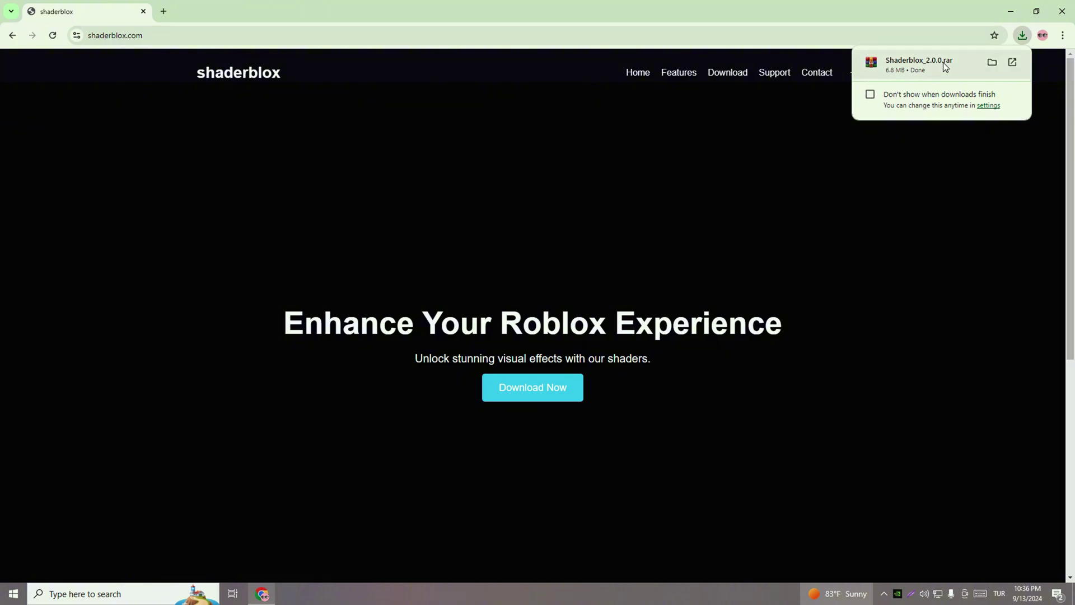
left_click(946, 68)
left_click(749, 116)
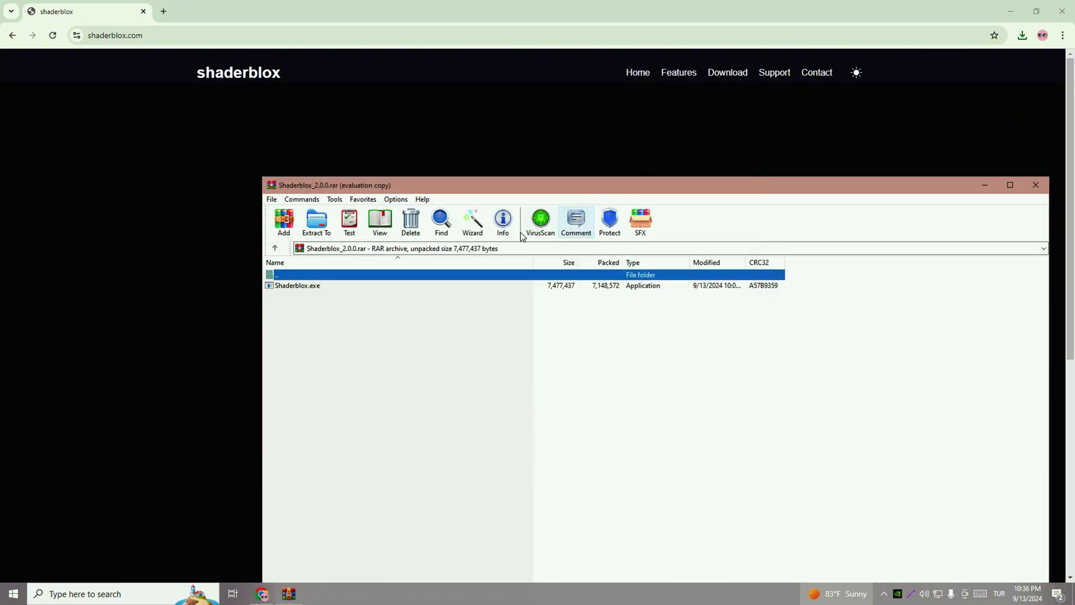
double_click(304, 290)
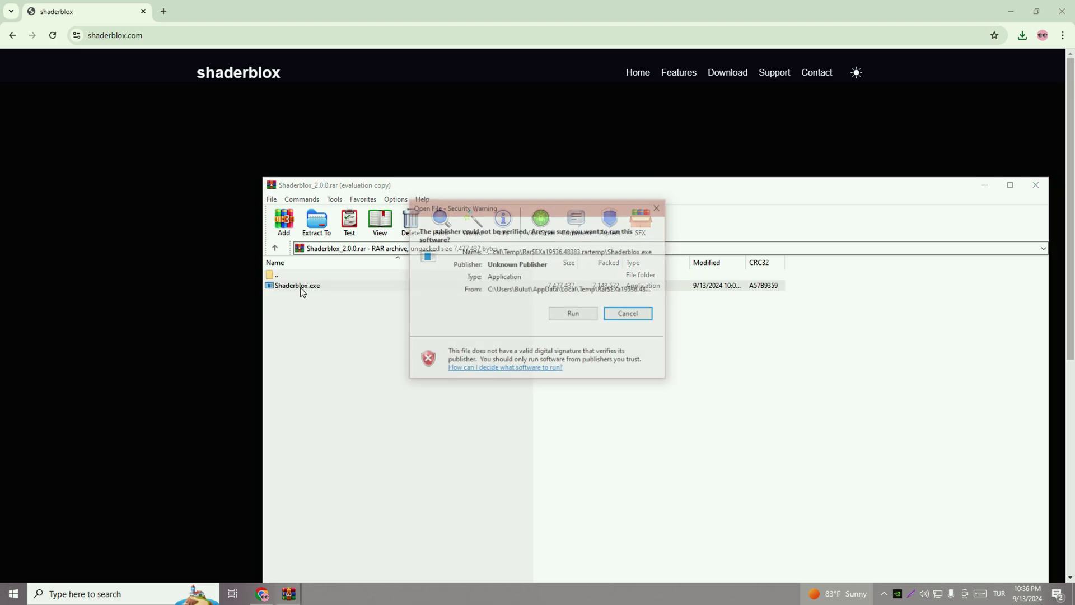
Step: Accept the unverified-publisher warning so Shaderblox.exe runs and installs the shader on Roblox
left_click(568, 313)
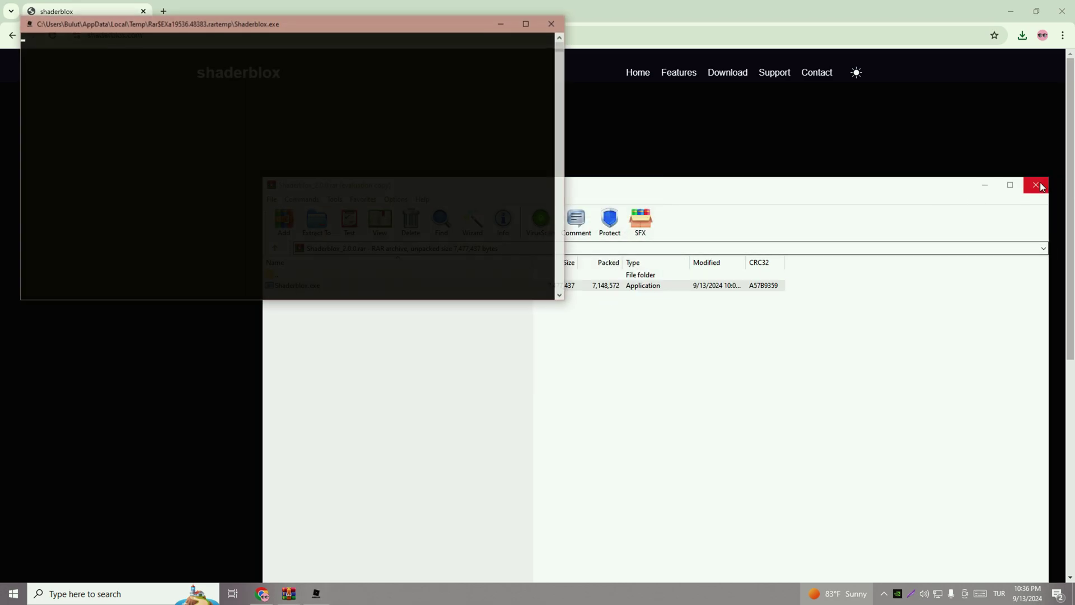